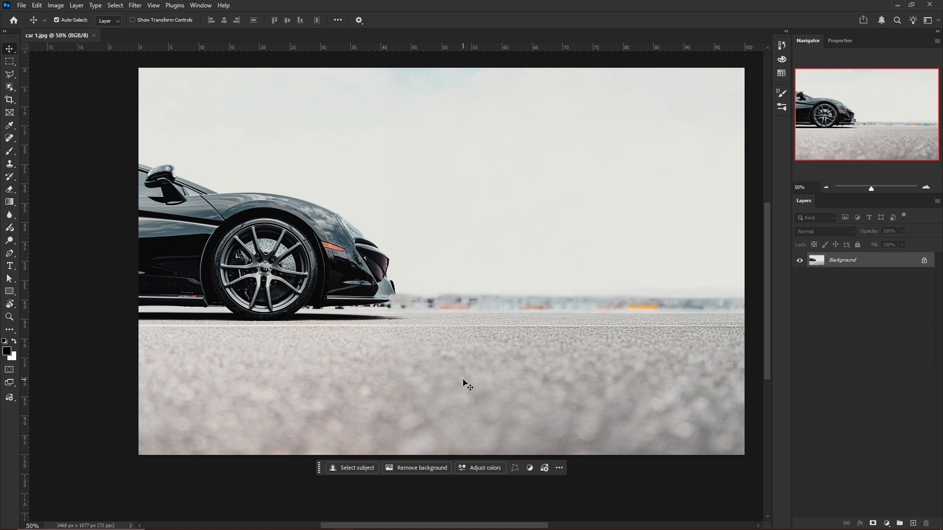
Unlock the Background layer of car 1.jpg to turn it into a regular editable layer.
scroll(463, 383, down, 1)
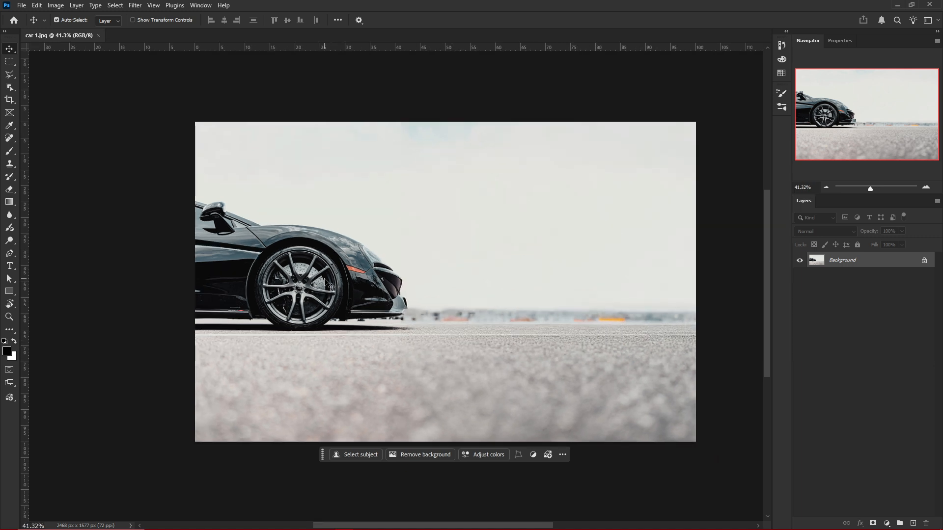
scroll(327, 284, up, 1)
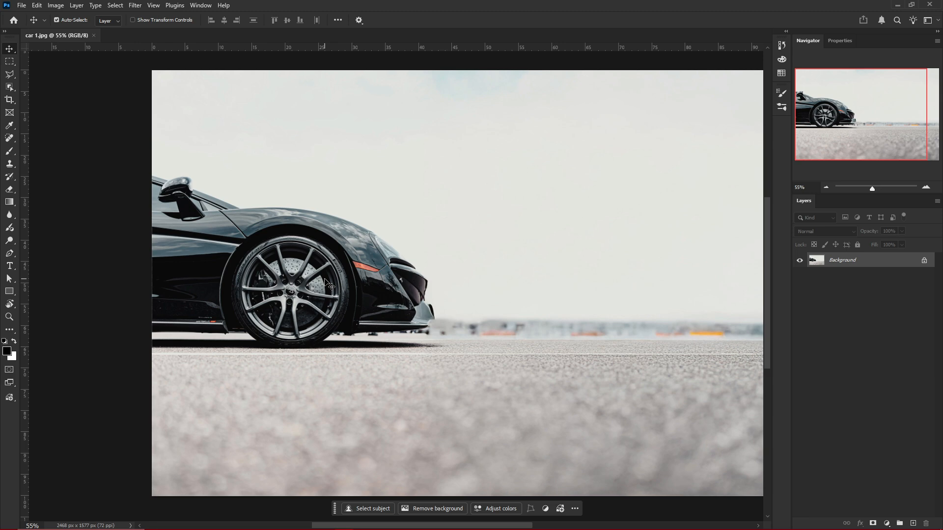
scroll(303, 283, up, 4)
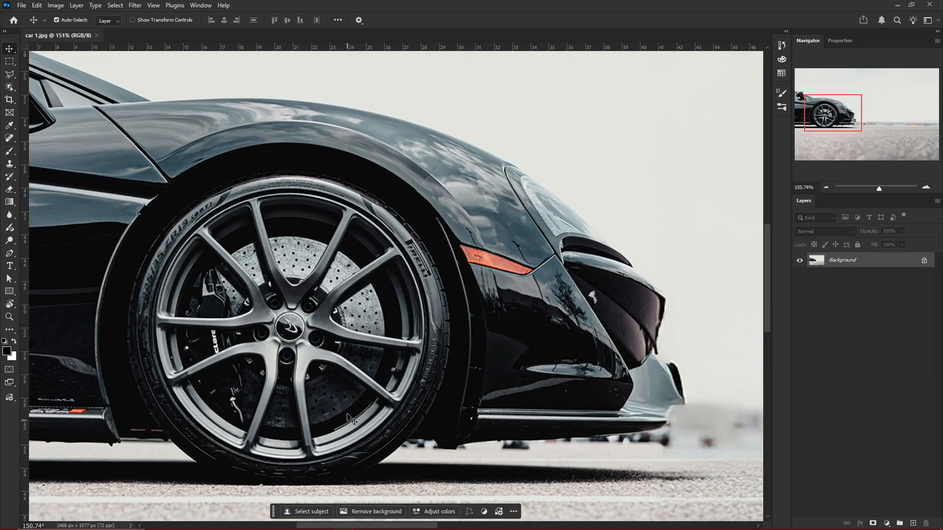
scroll(350, 404, down, 3)
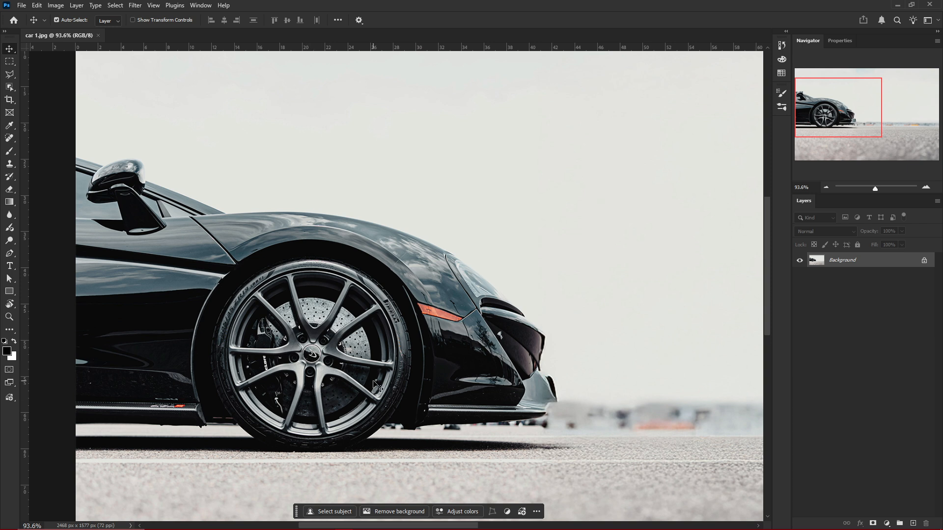
click(923, 262)
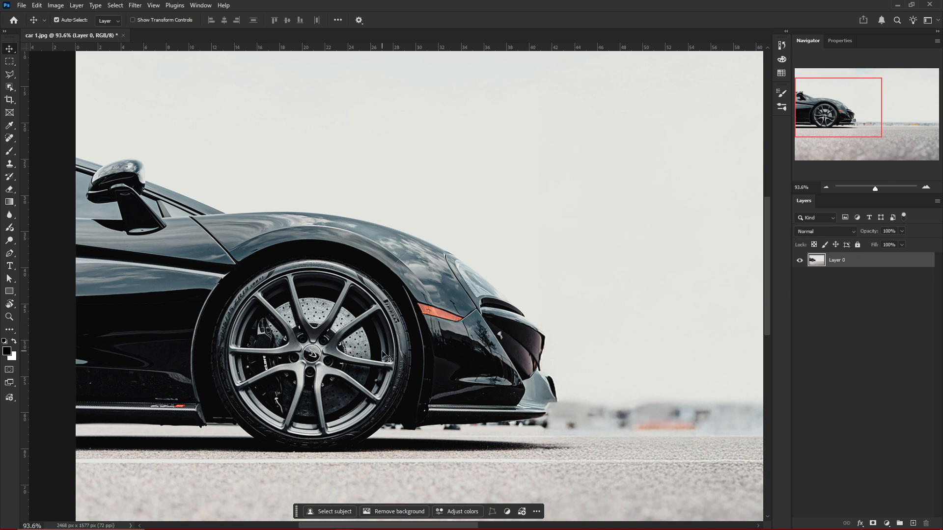
click(136, 5)
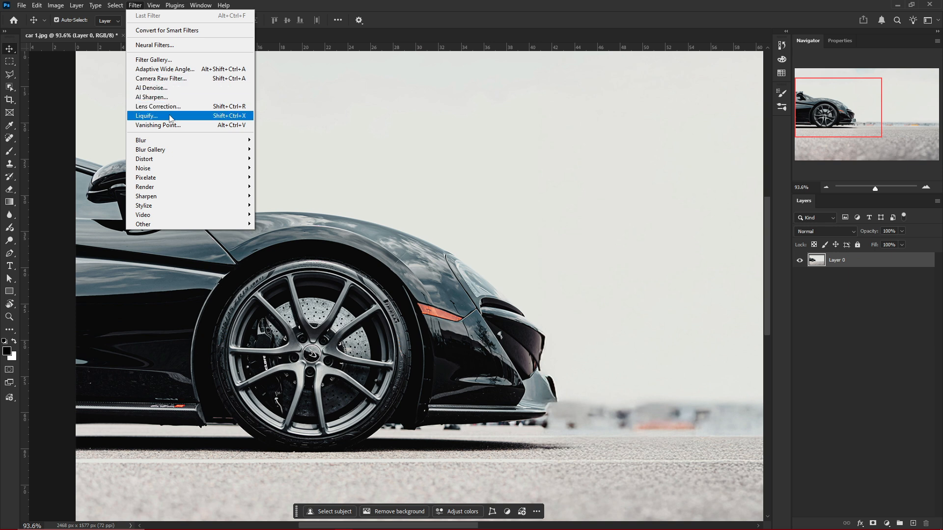
mouse_move(233, 149)
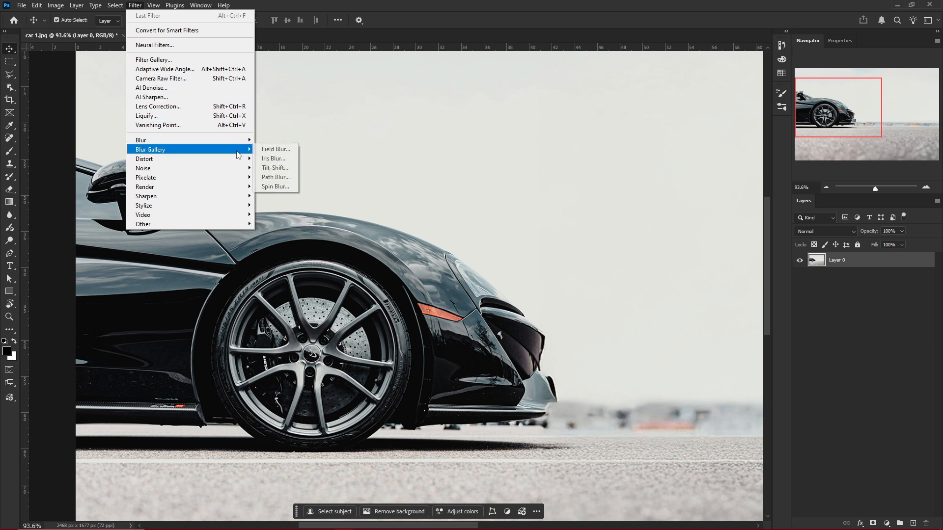
click(349, 3)
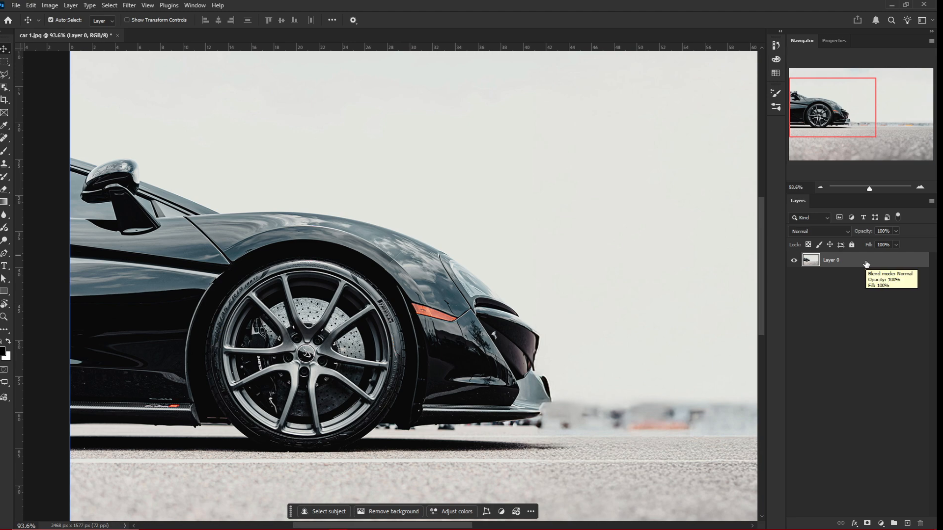
right_click(833, 262)
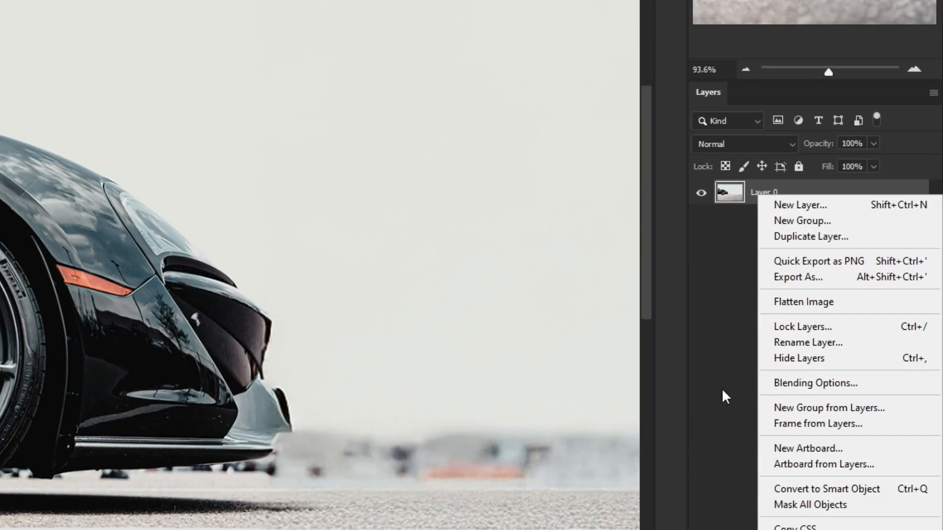
click(722, 391)
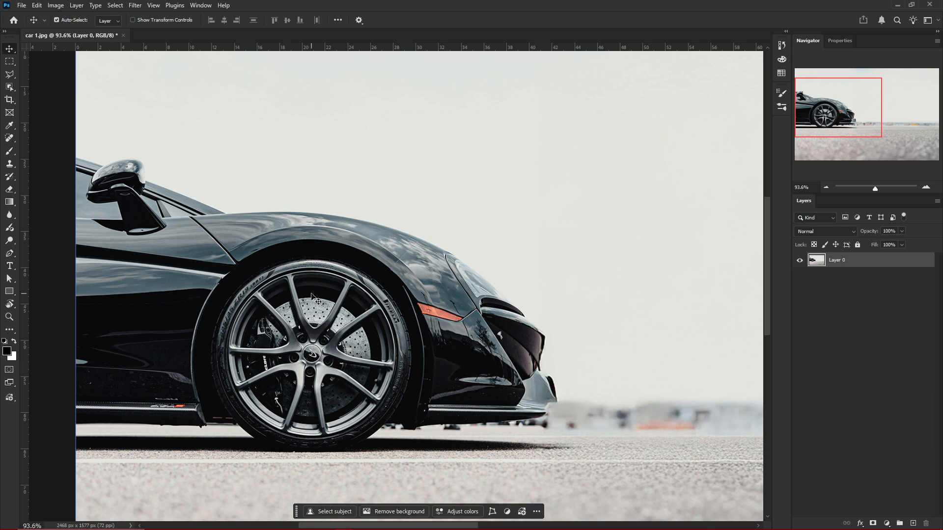
Start a Spin Blur on the car layer, centre it on the front wheel and shrink its ring to just outside the tyre.
scroll(322, 308, down, 2)
scroll(392, 328, down, 3)
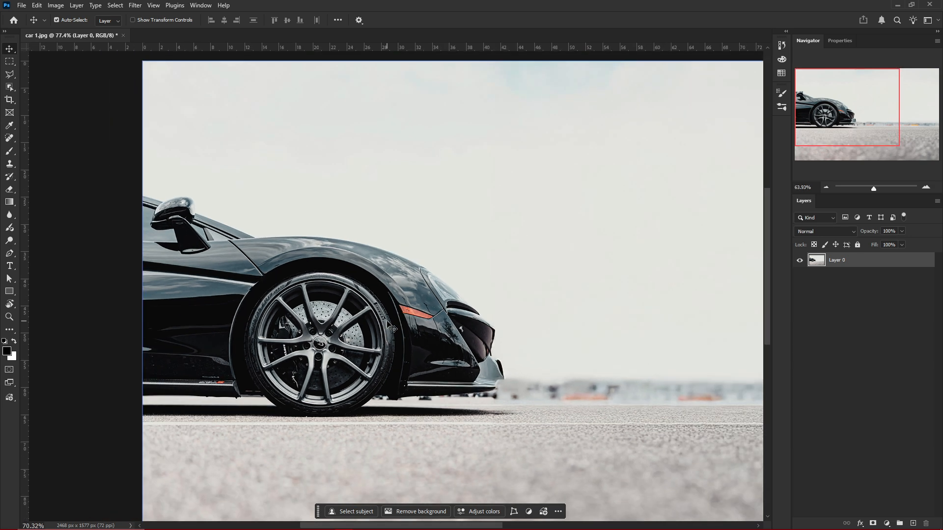
scroll(371, 319, up, 3)
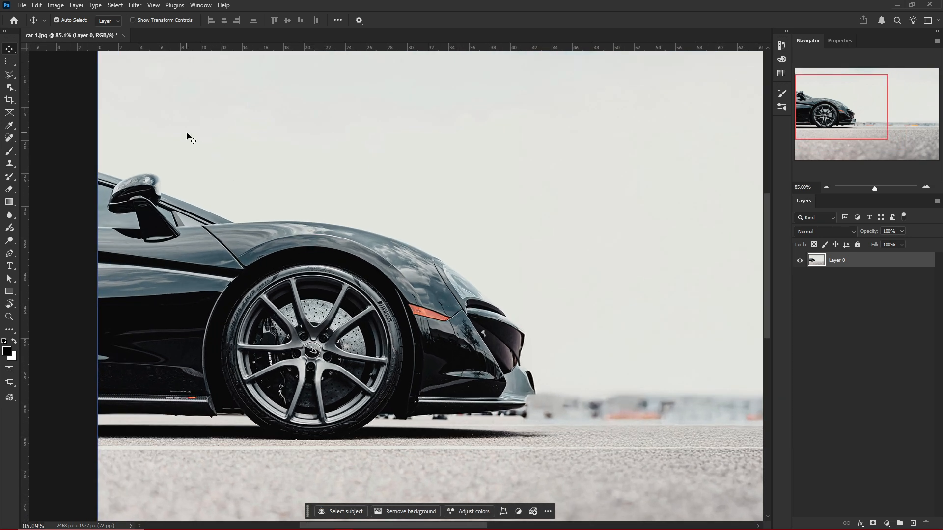
click(135, 5)
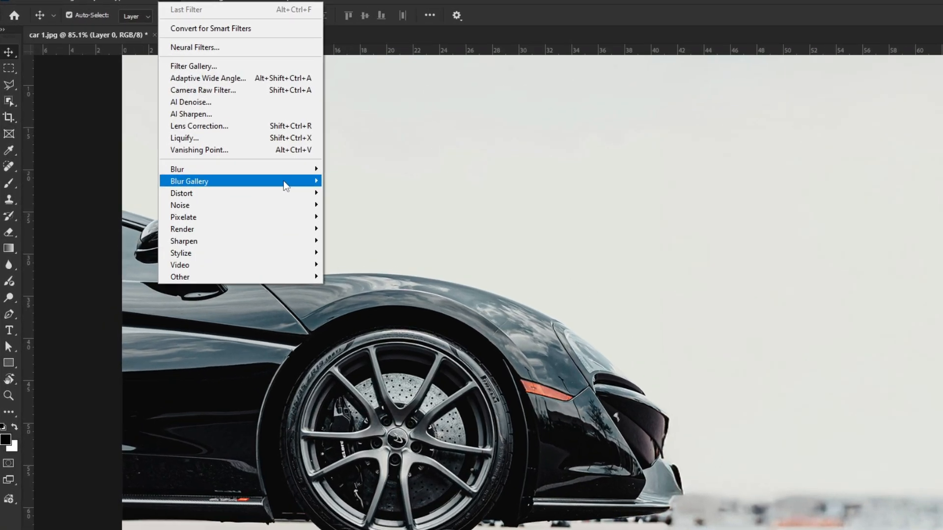
mouse_move(284, 181)
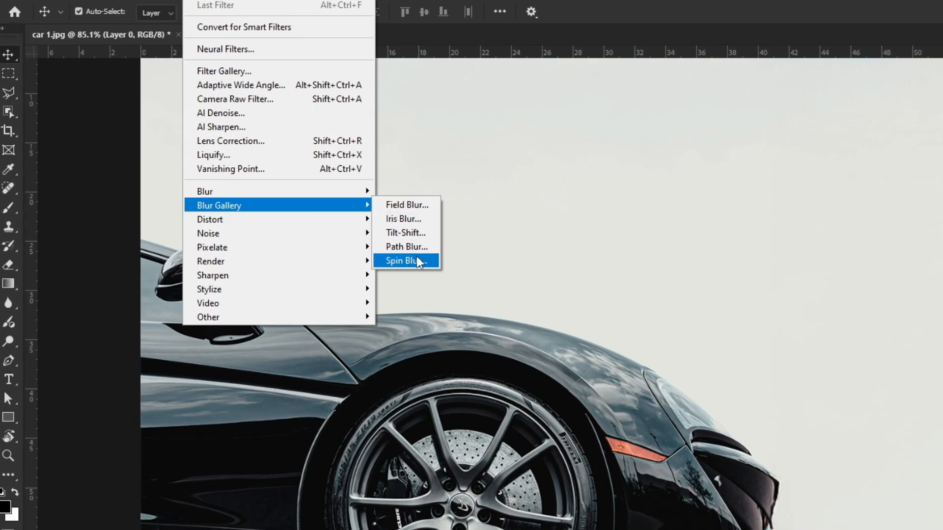
click(417, 258)
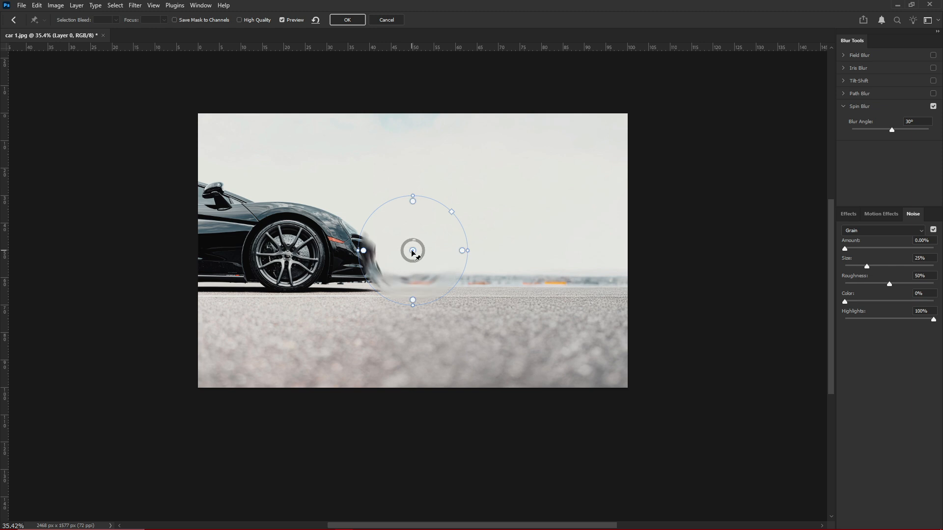
scroll(413, 253, up, 2)
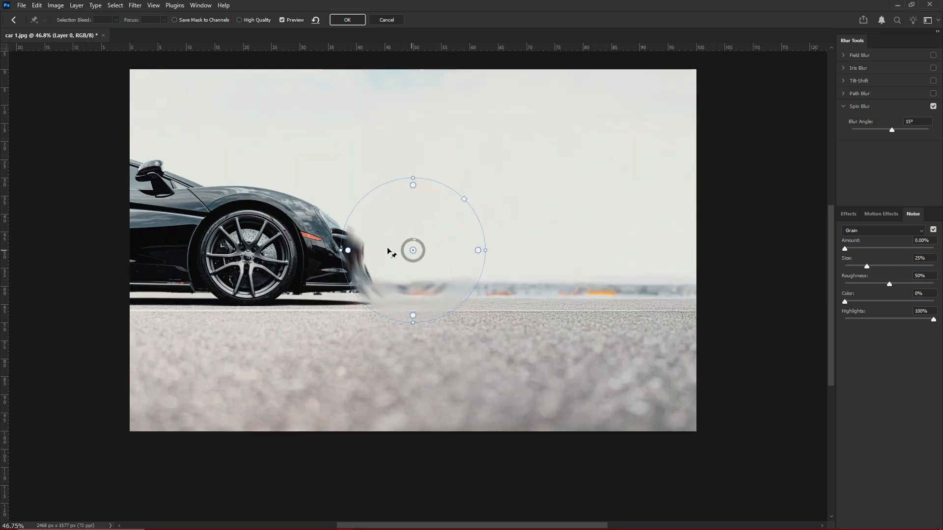
drag(412, 251, 245, 256)
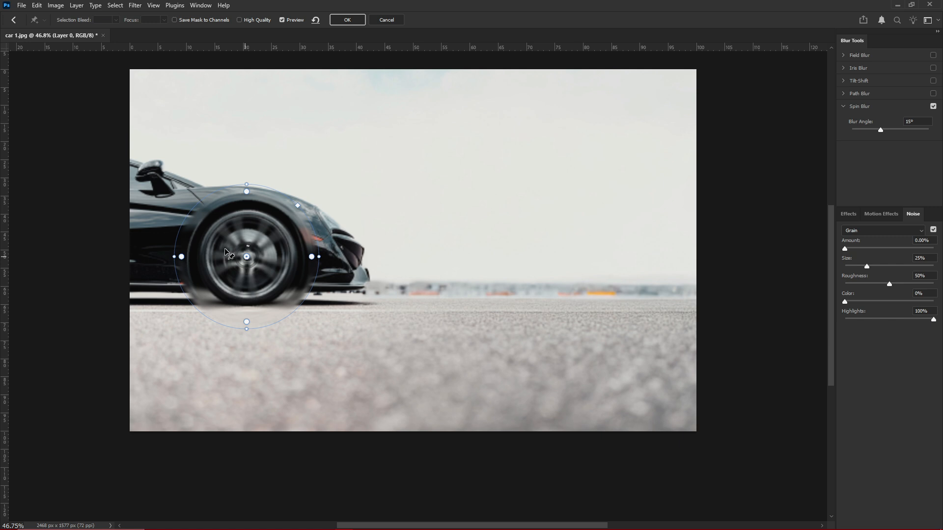
scroll(229, 257, up, 5)
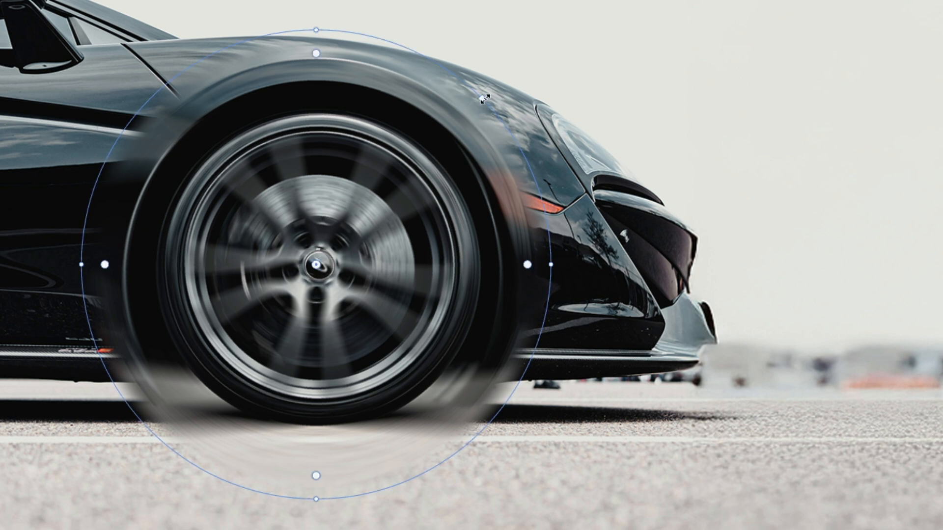
drag(484, 100, 433, 138)
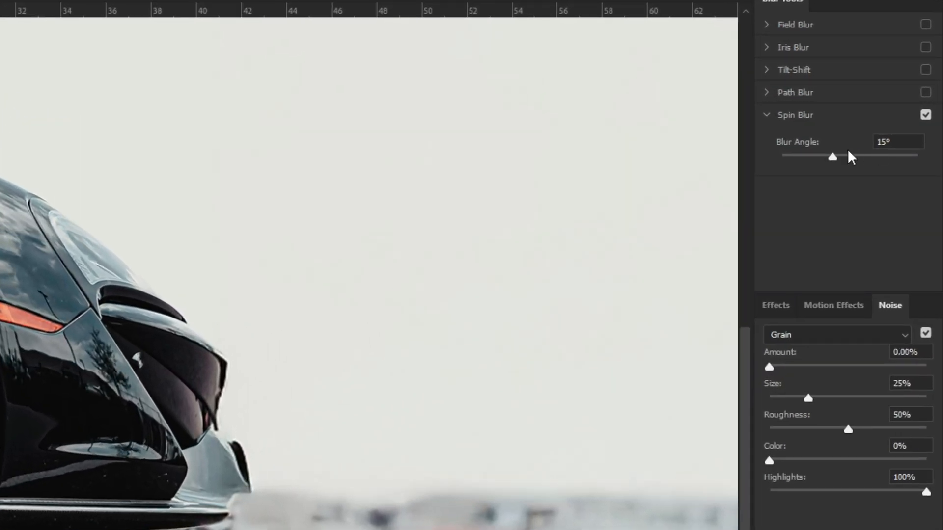
Set the wheel's spin blur angle to 20° and apply the filter.
drag(867, 149, 867, 149)
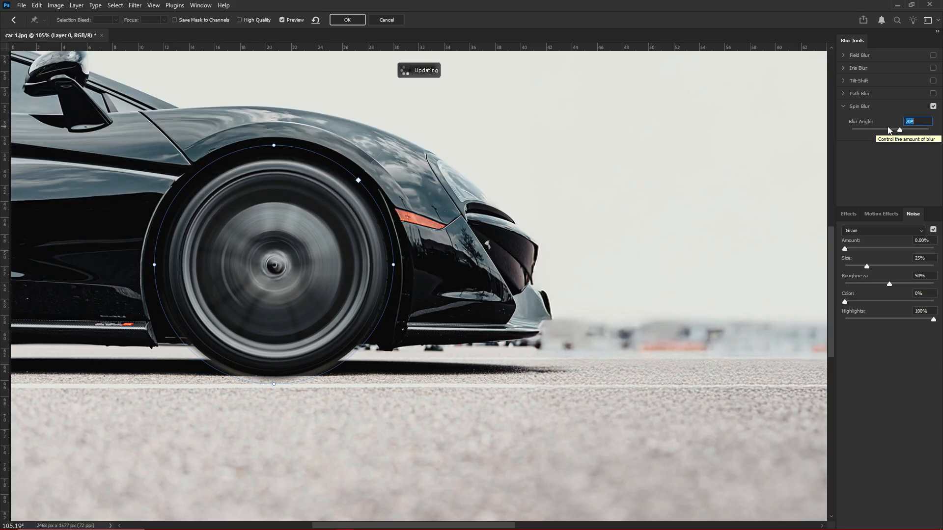
drag(889, 130, 885, 132)
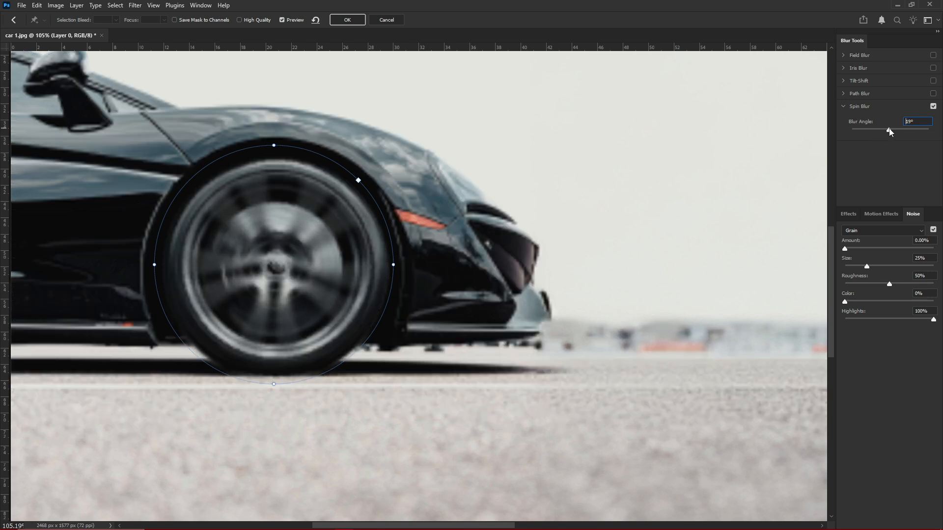
click(889, 131)
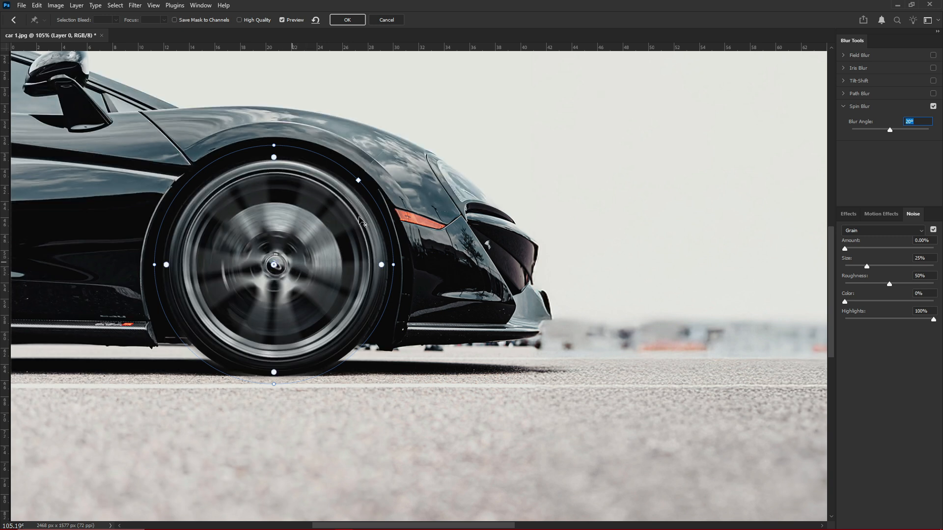
click(349, 20)
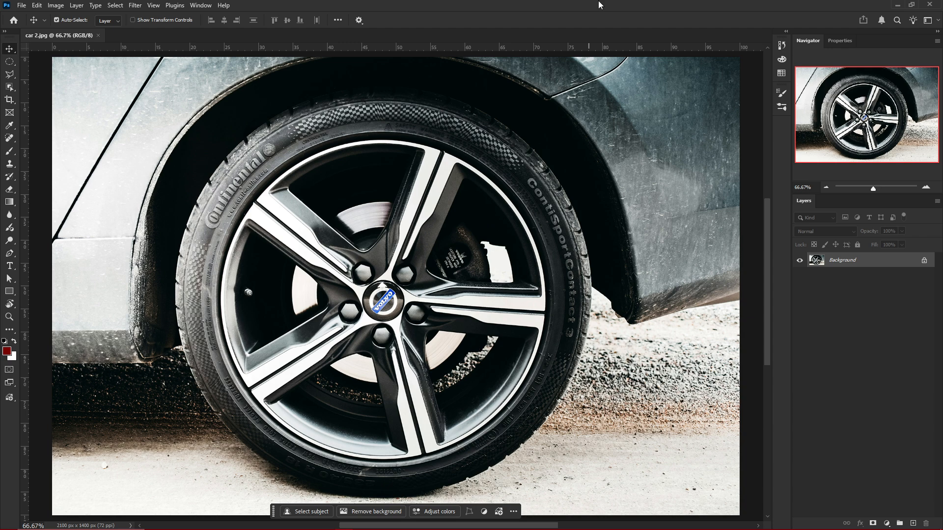
Switch to the Elliptical Marquee tool for selecting the wheel in car 2.jpg.
scroll(531, 165, down, 2)
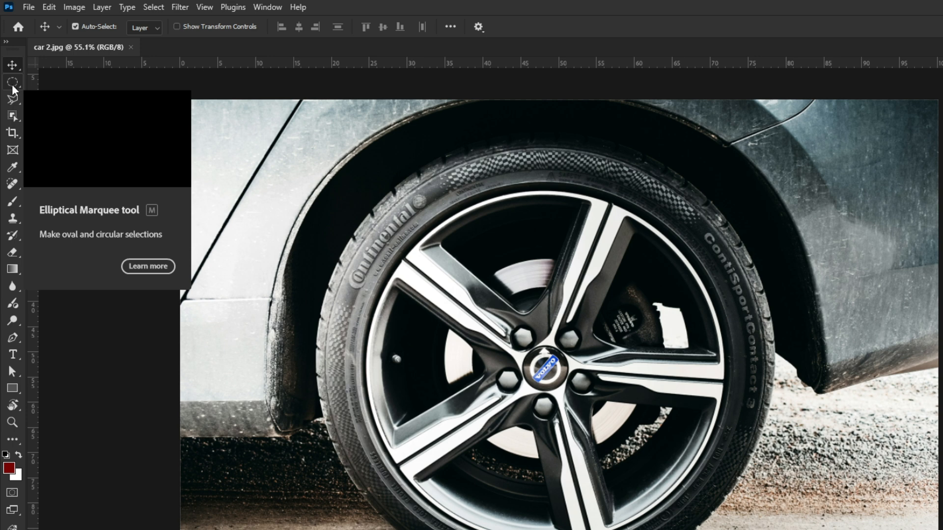
click(14, 82)
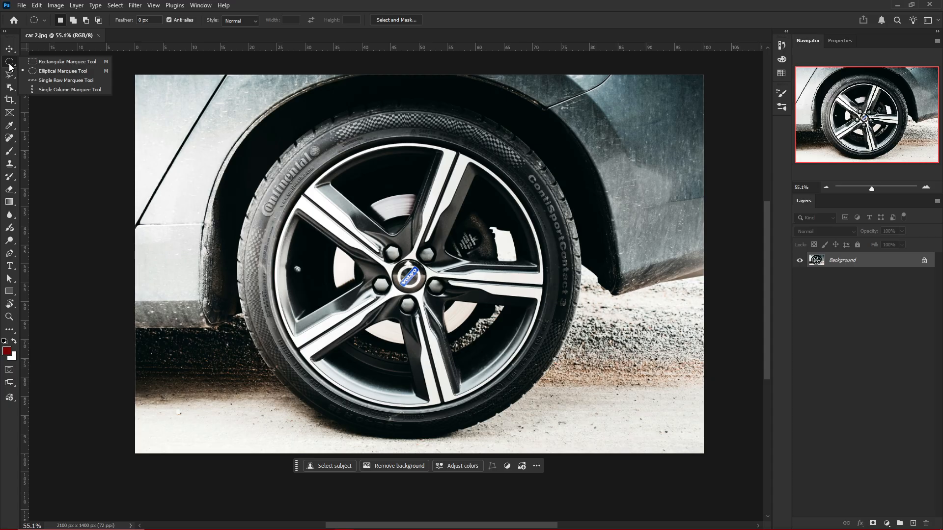
click(69, 95)
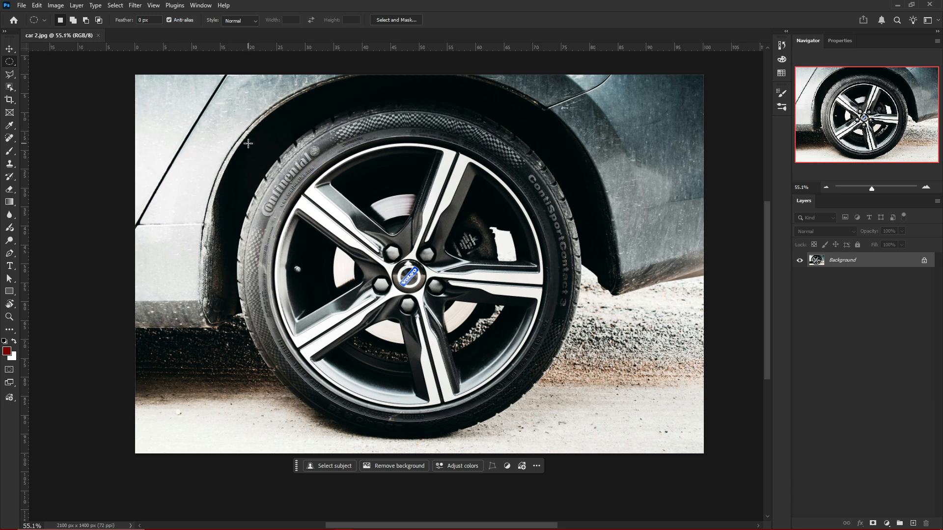
drag(244, 141, 746, 490)
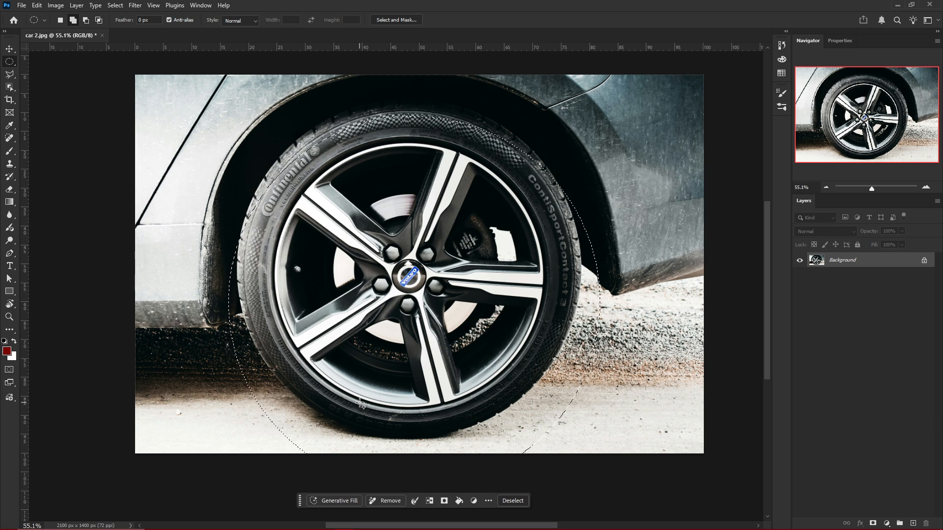
key(shift+Up)
key(shift+Up)
key(shift+Up)
key(shift+Up)
key(shift+Up)
key(shift+Up)
key(shift+Up)
key(shift+Up)
key(shift+Up)
key(shift+Up)
key(shift+Up)
key(shift+Up)
key(shift+Up)
key(shift+Up)
key(shift+Up)
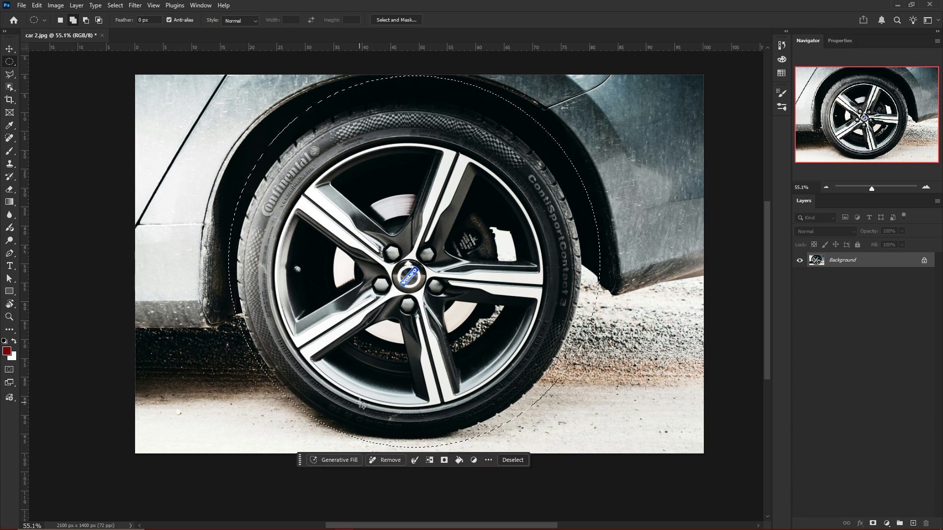
key(ctrl+d)
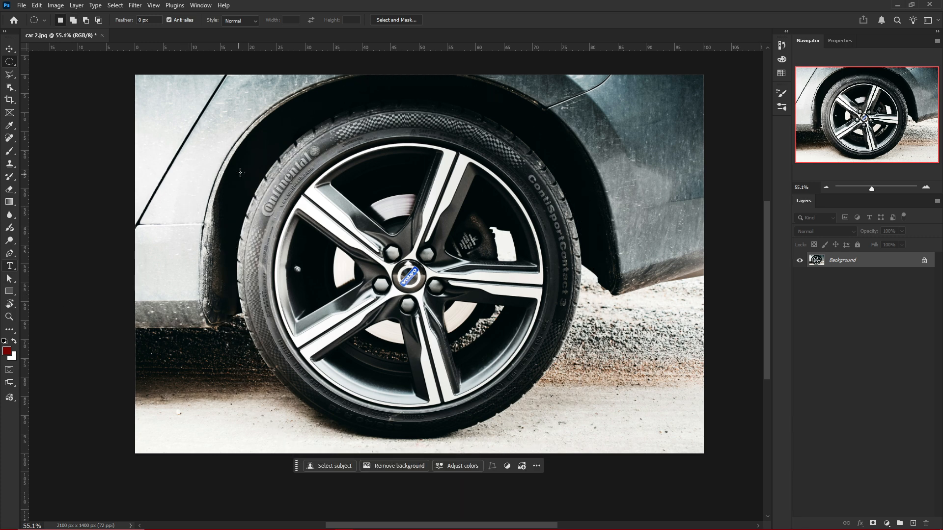
Draw an elliptical selection slightly larger than the tyre and nudge it up and left until it surrounds the whole wheel.
drag(220, 120, 740, 477)
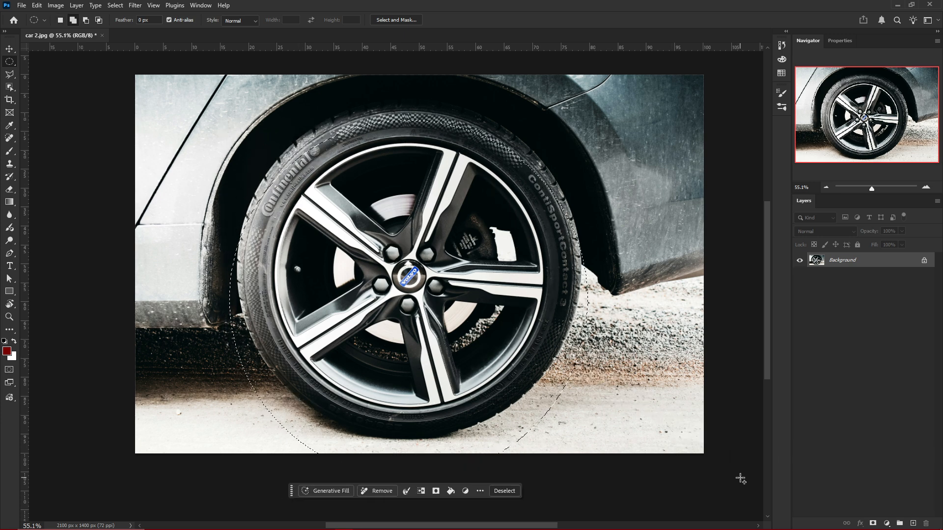
key(shift+Up)
key(shift+Up)
key(shift+Up)
key(shift+Up)
key(shift+Up)
key(shift+Up)
key(shift+Up)
key(shift+Up)
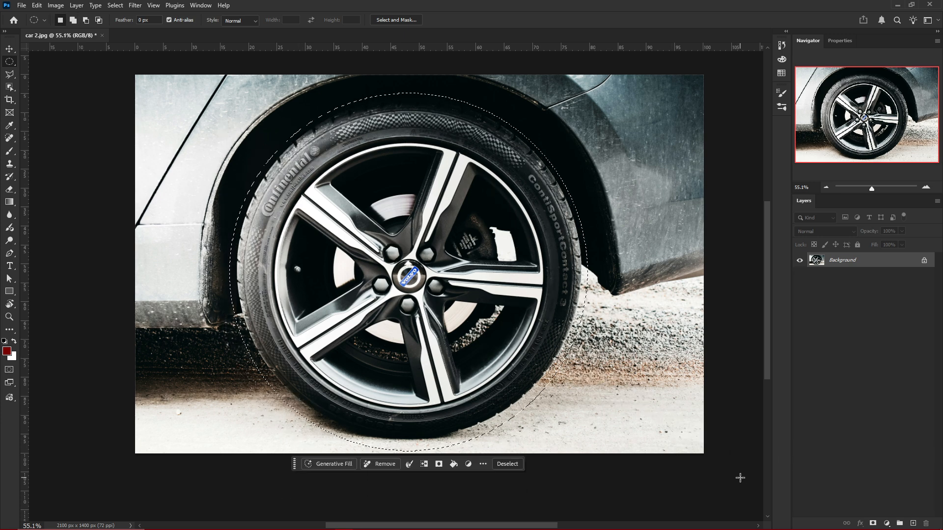
key(Up)
key(Up)
key(Up)
key(Up)
key(Up)
key(Up)
key(Up)
key(Up)
key(Up)
key(Left)
key(Left)
key(Left)
key(Left)
key(Left)
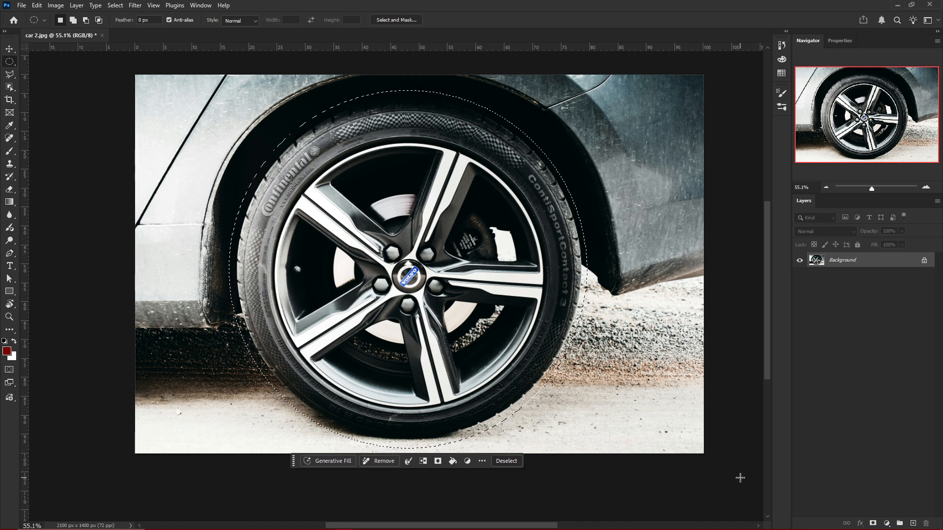
key(Up)
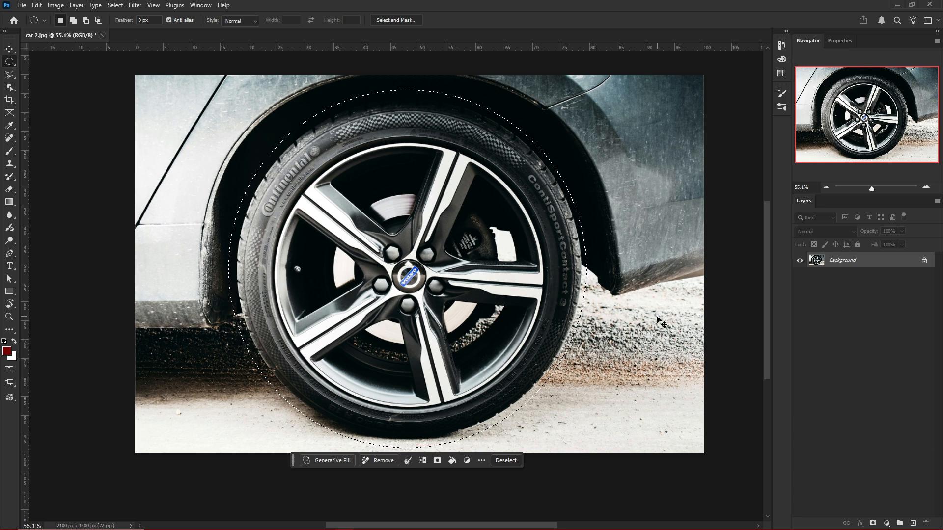
Copy the selected wheel onto its own layer, hide the Background layer and switch to the Move tool.
key(ctrl+j)
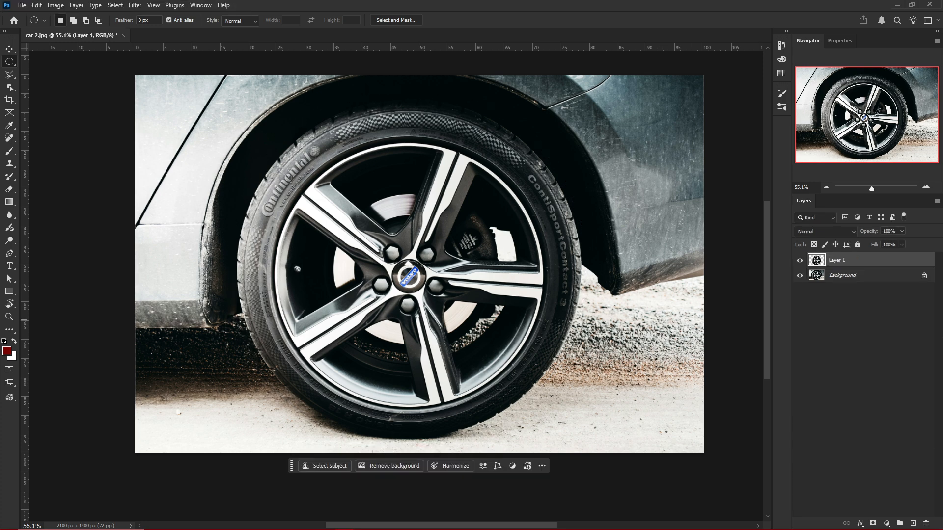
click(800, 277)
key(v)
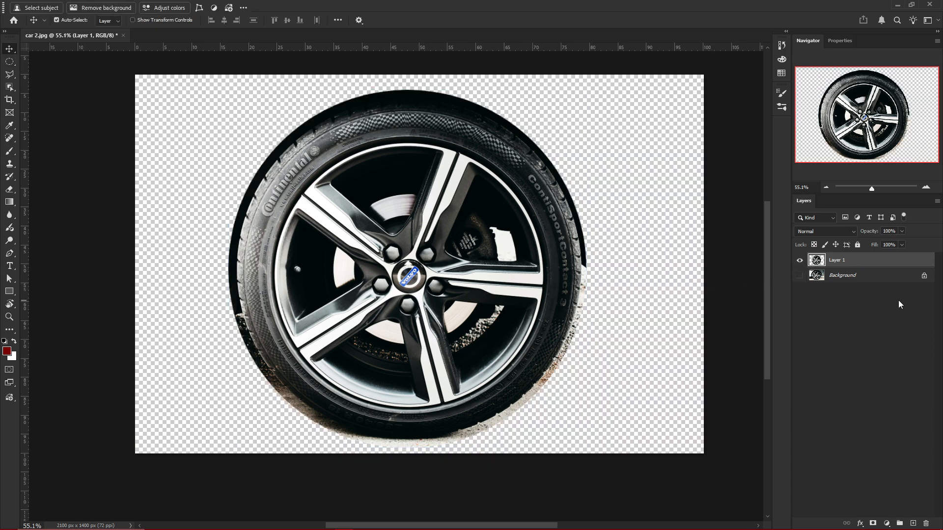
Convert the isolated wheel layer, Layer 1, into a Smart Object.
right_click(926, 261)
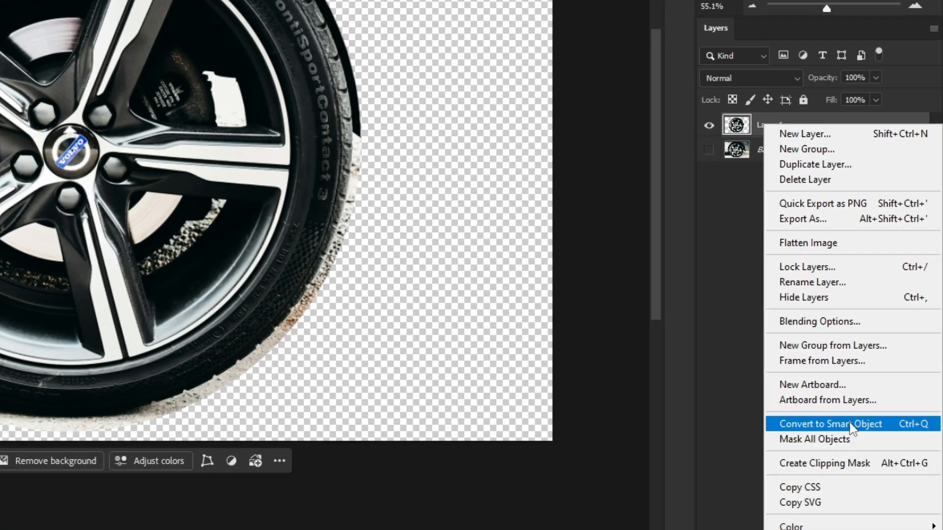
click(852, 425)
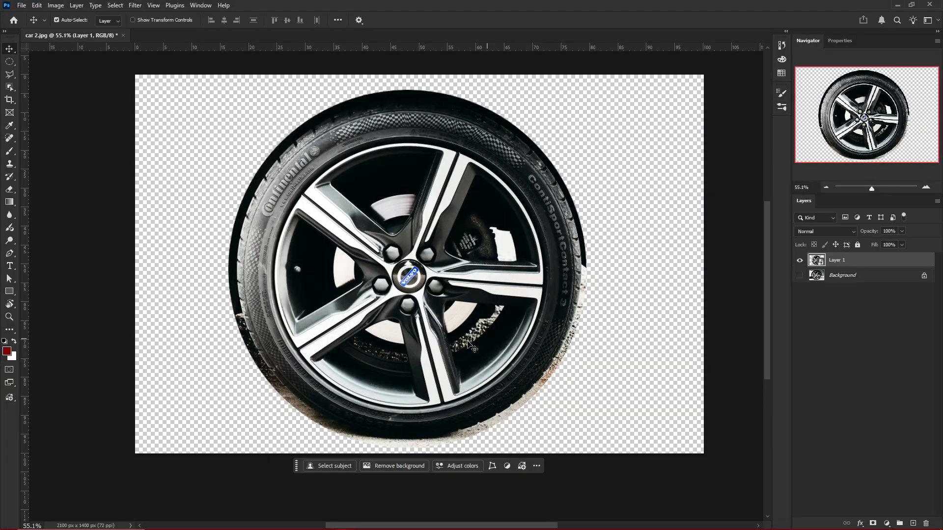
alt+scroll(427, 309, down, 1)
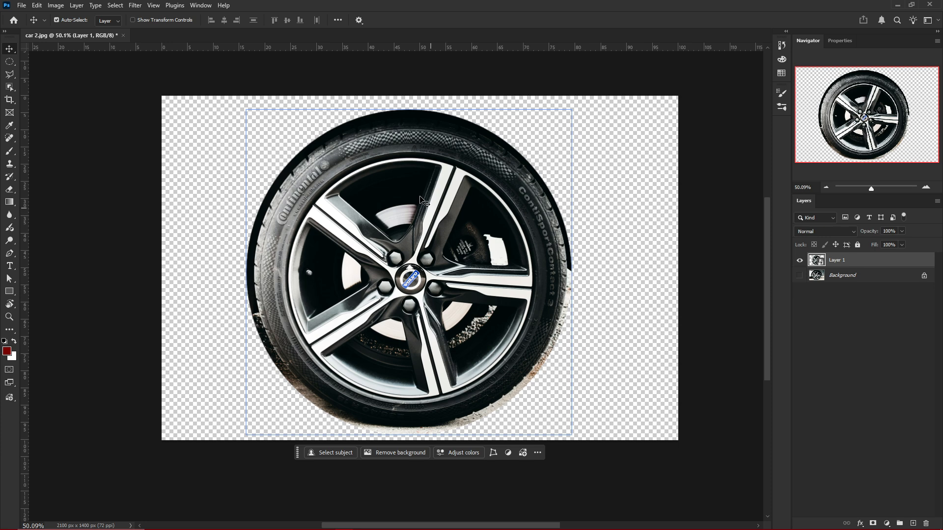
Add a Spin Blur from the Blur Gallery to the wheel layer and centre it on the wheel hub.
click(135, 6)
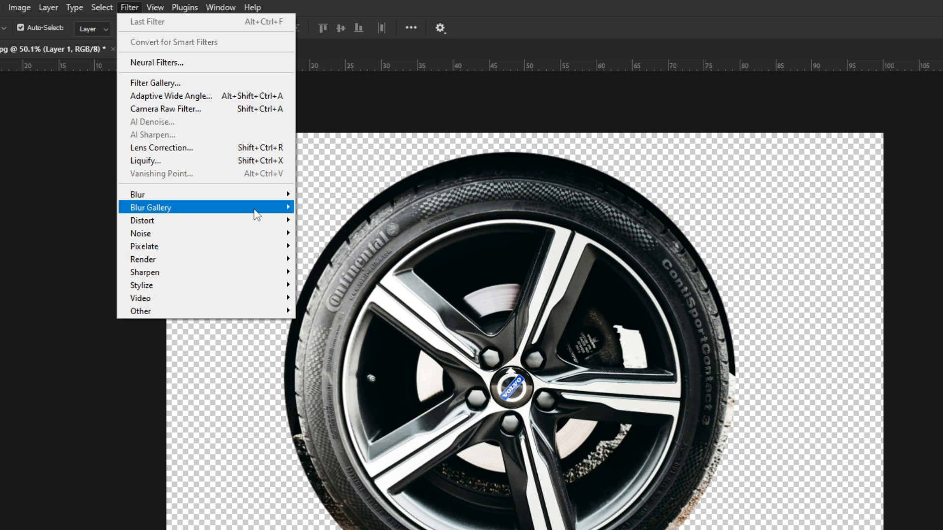
mouse_move(256, 214)
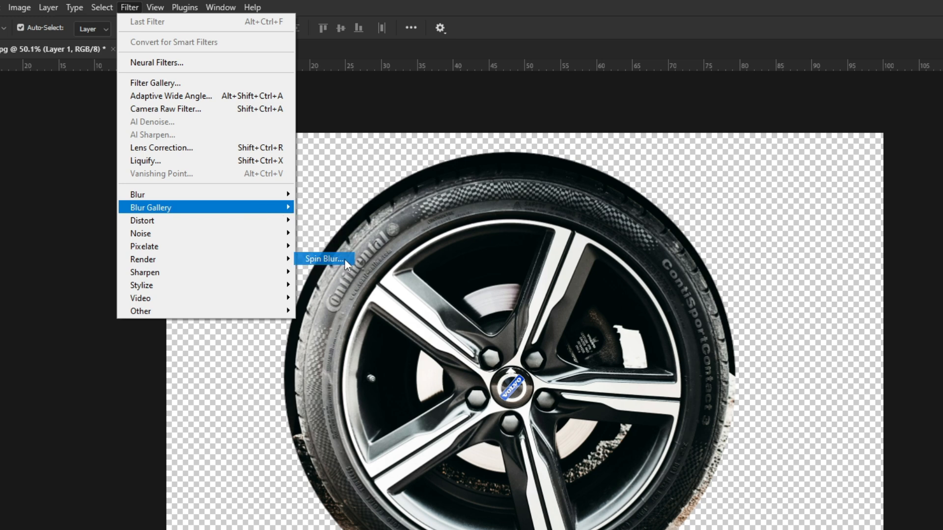
click(341, 259)
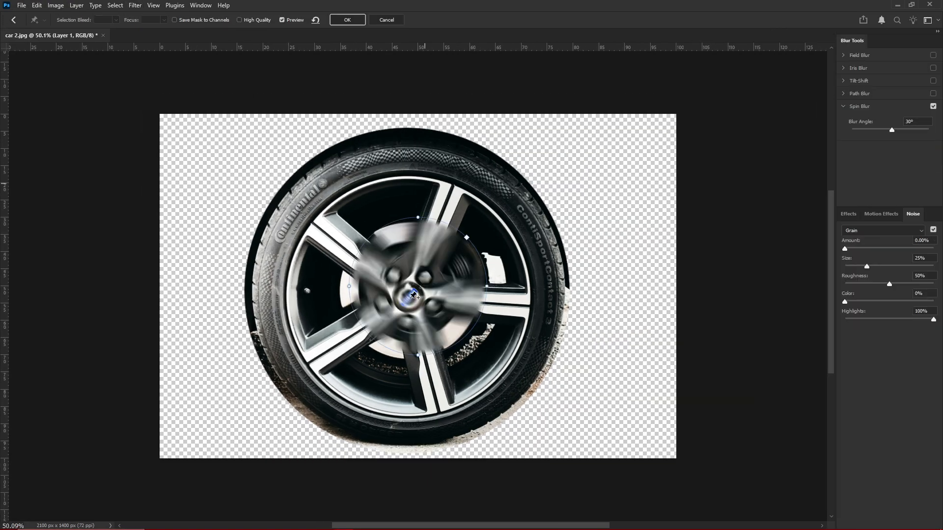
click(403, 291)
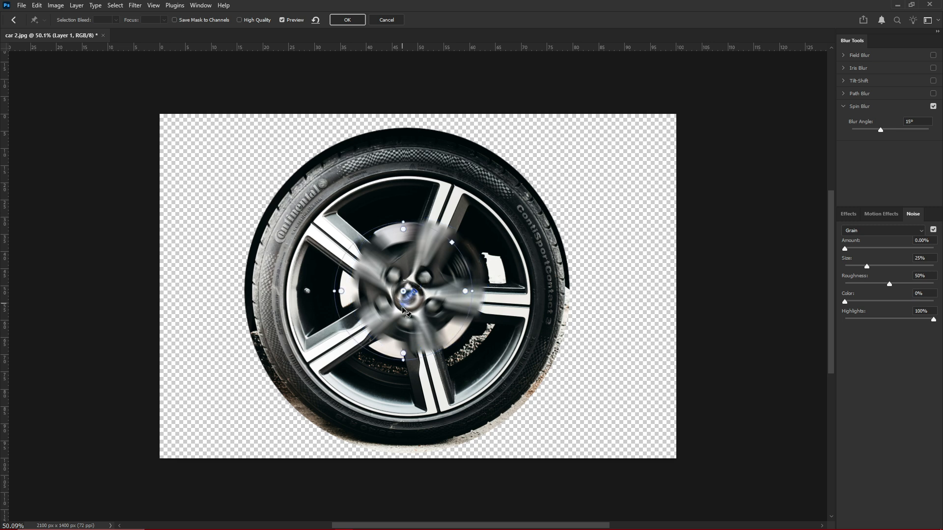
drag(402, 292, 412, 298)
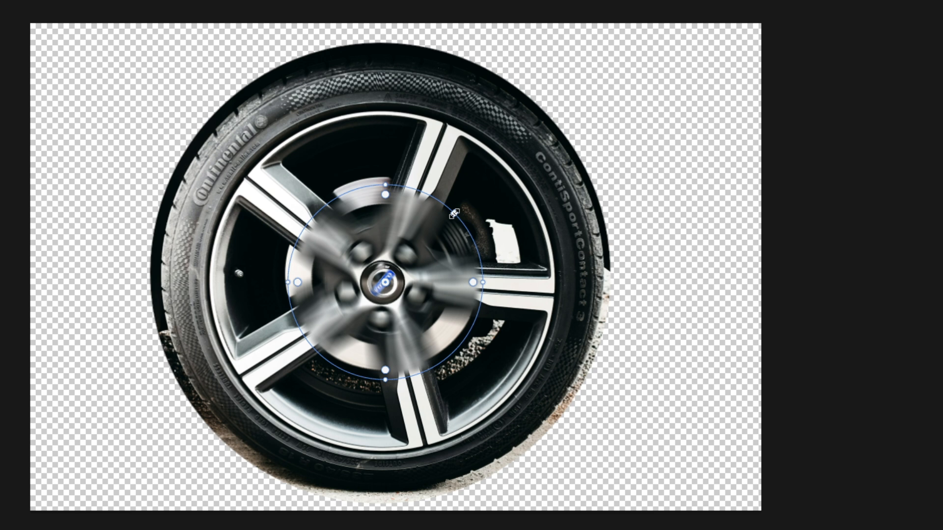
Enlarge the spin blur ring to cover the whole tyre, apply the filter and show the Background layer again.
drag(454, 214, 584, 109)
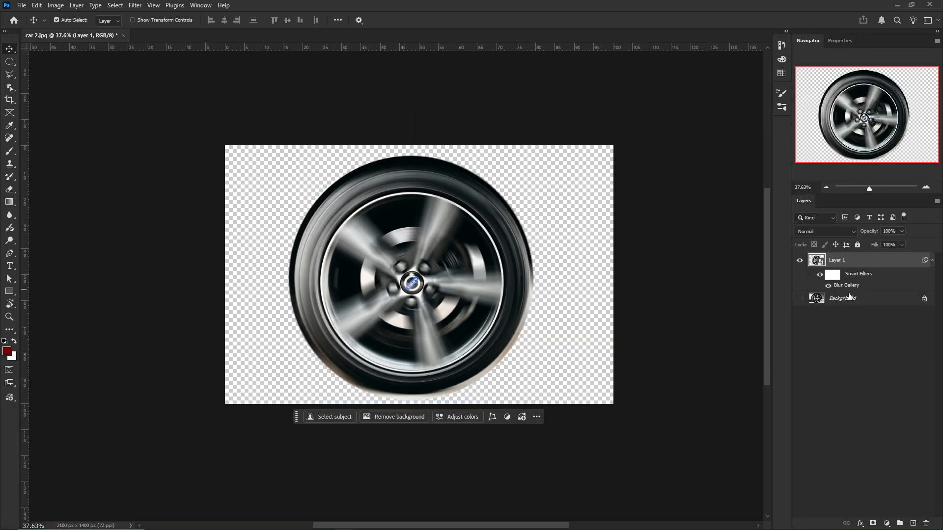
click(799, 299)
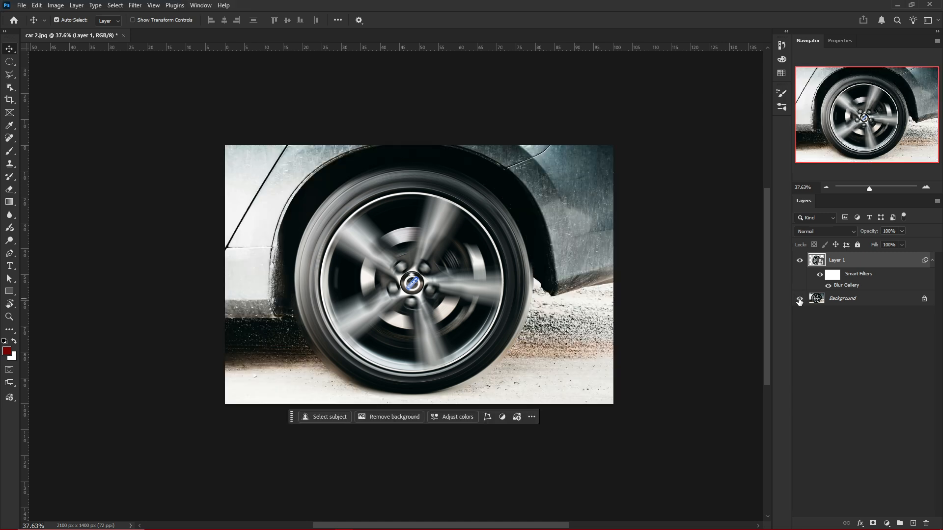